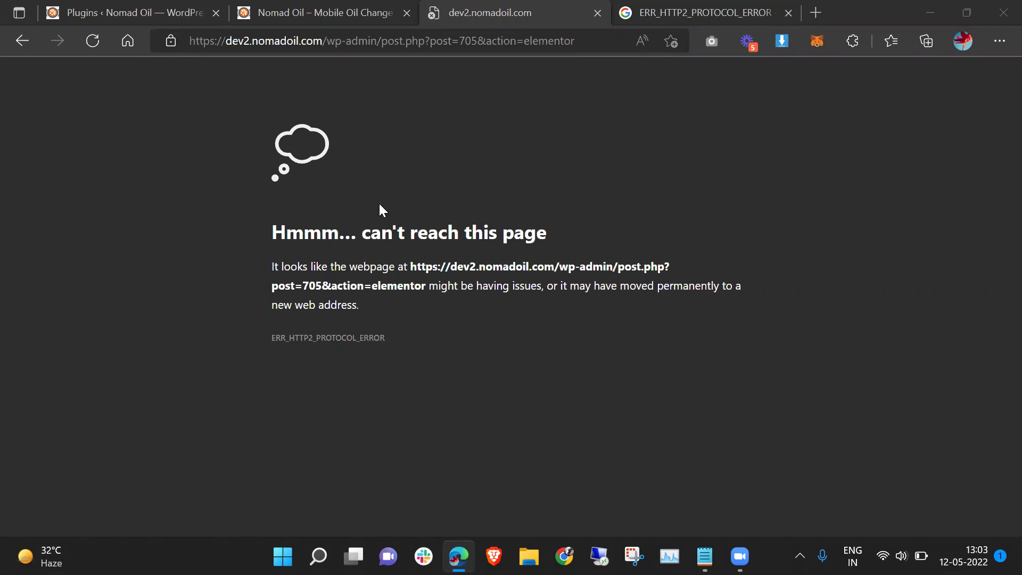
- Reload the failing editor page, which still shows the can't-reach-this-page error
drag(407, 359, 266, 226)
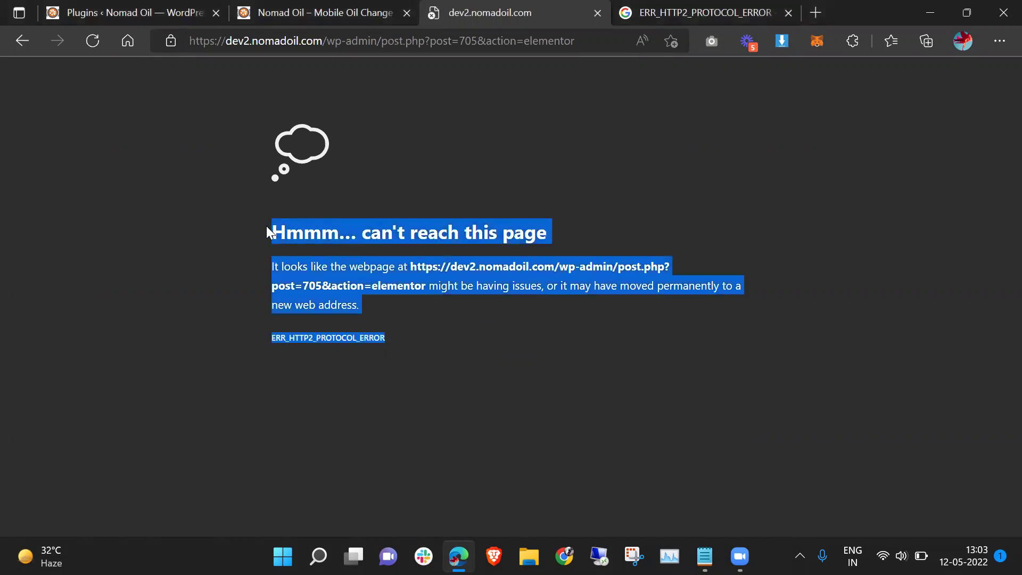
click(388, 203)
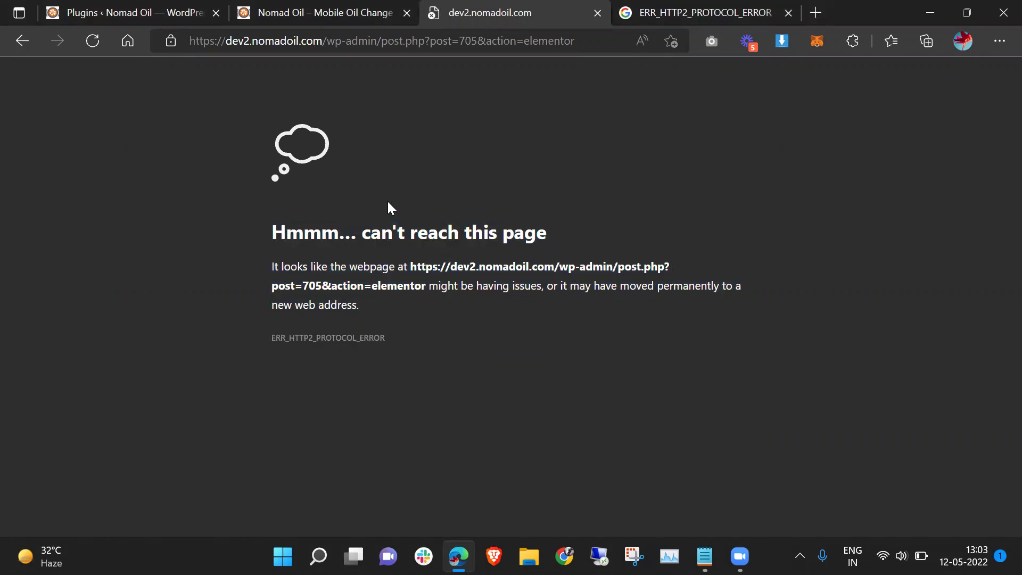
key(F5)
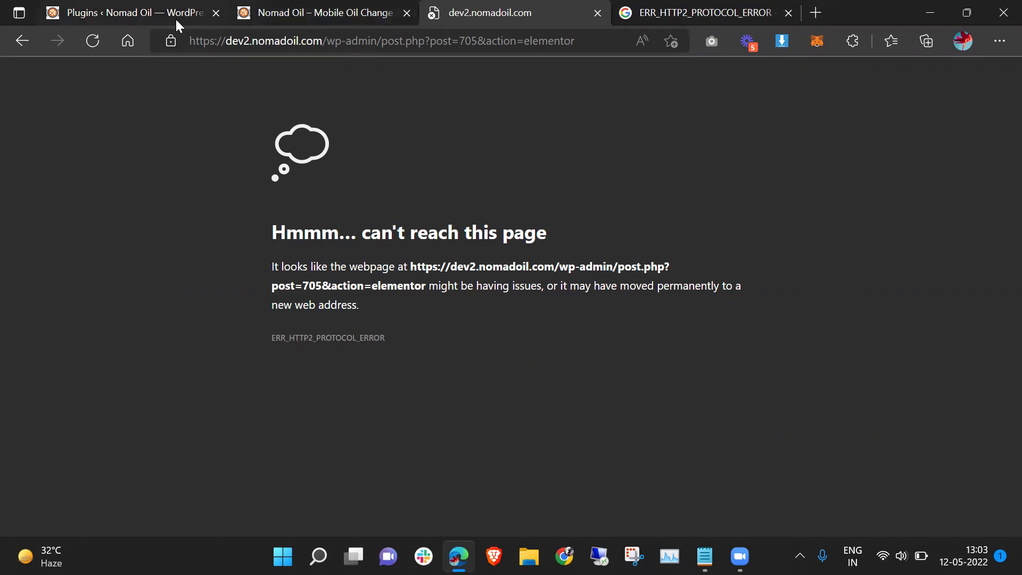
click(161, 16)
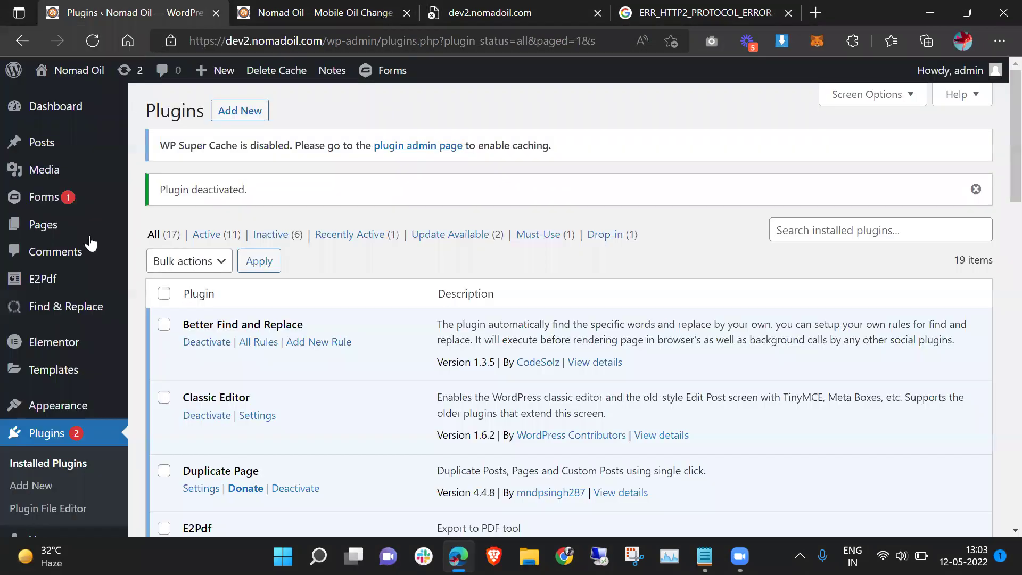
click(482, 15)
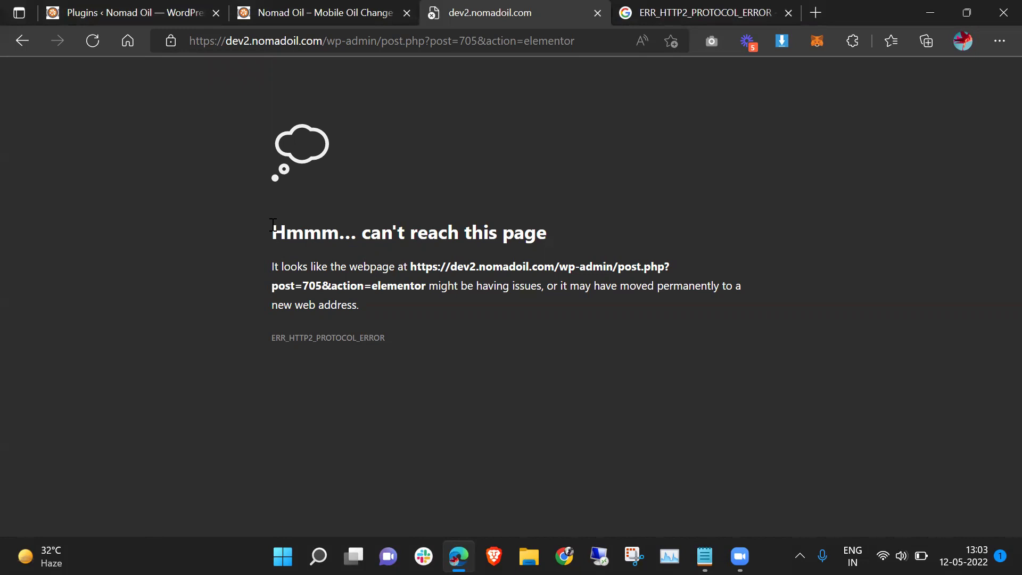
drag(273, 225, 408, 345)
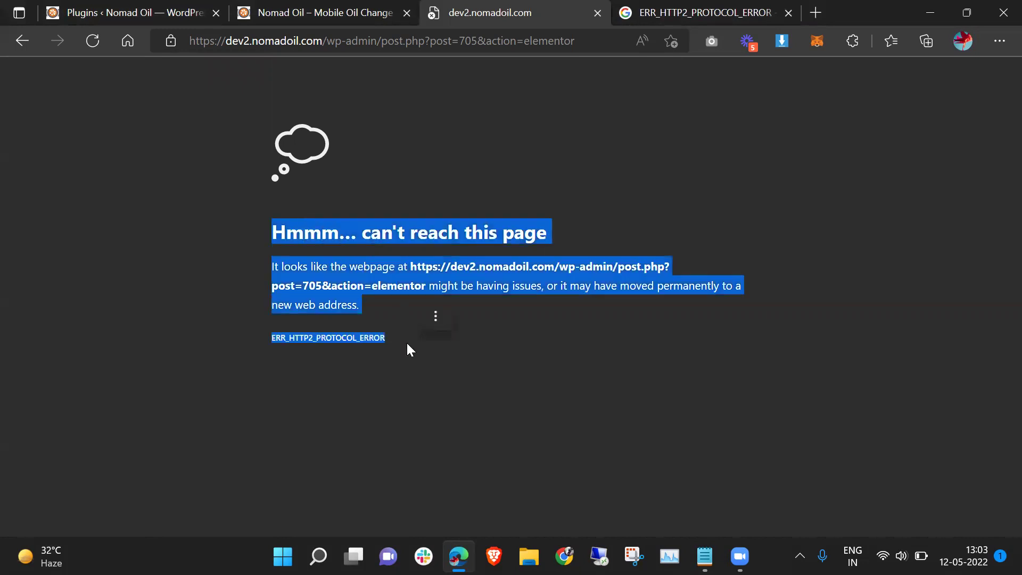
- Open the Nomad Oil homepage in Elementor again and reload the page when it fails
click(356, 15)
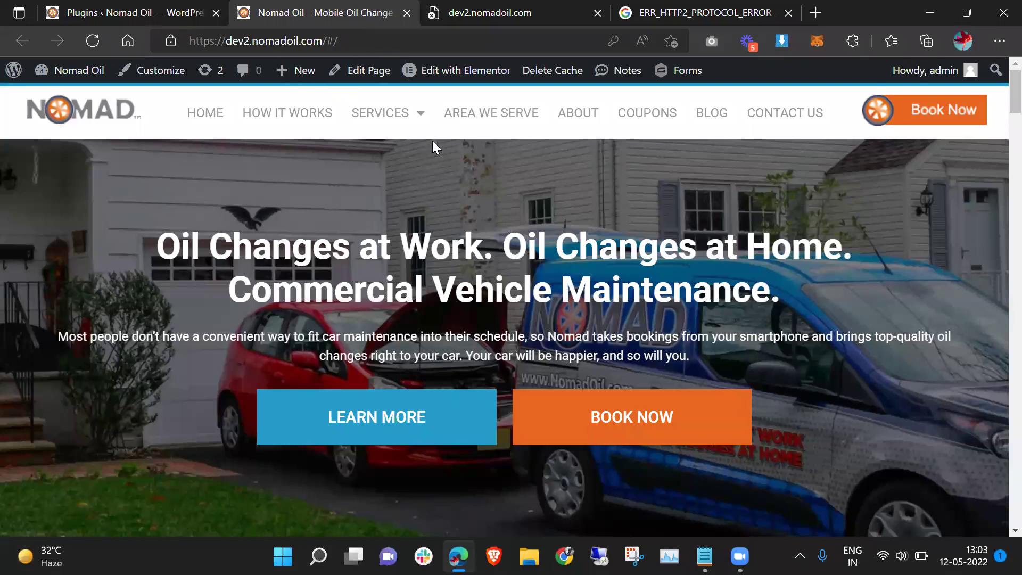
mouse_move(496, 73)
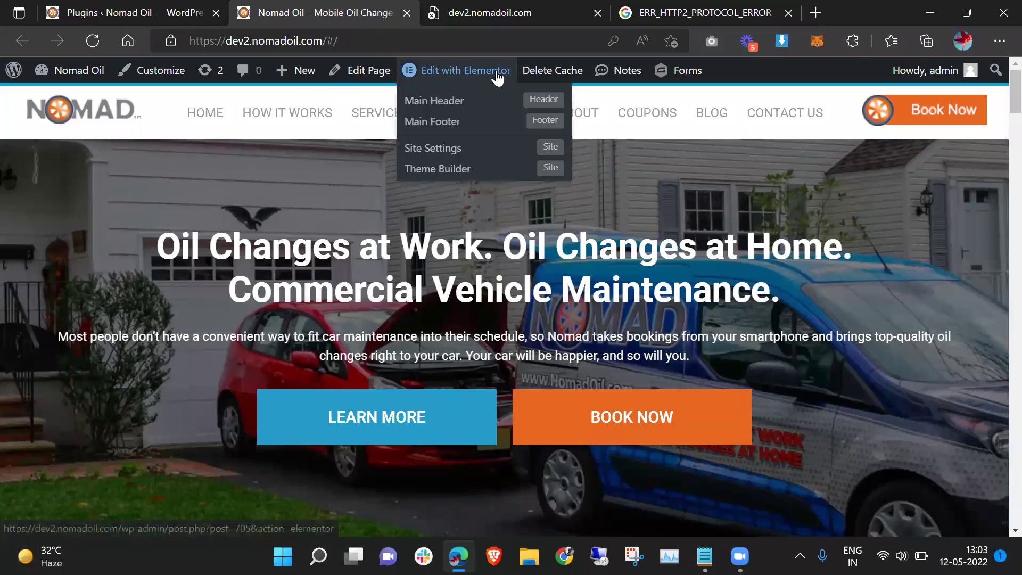
click(502, 73)
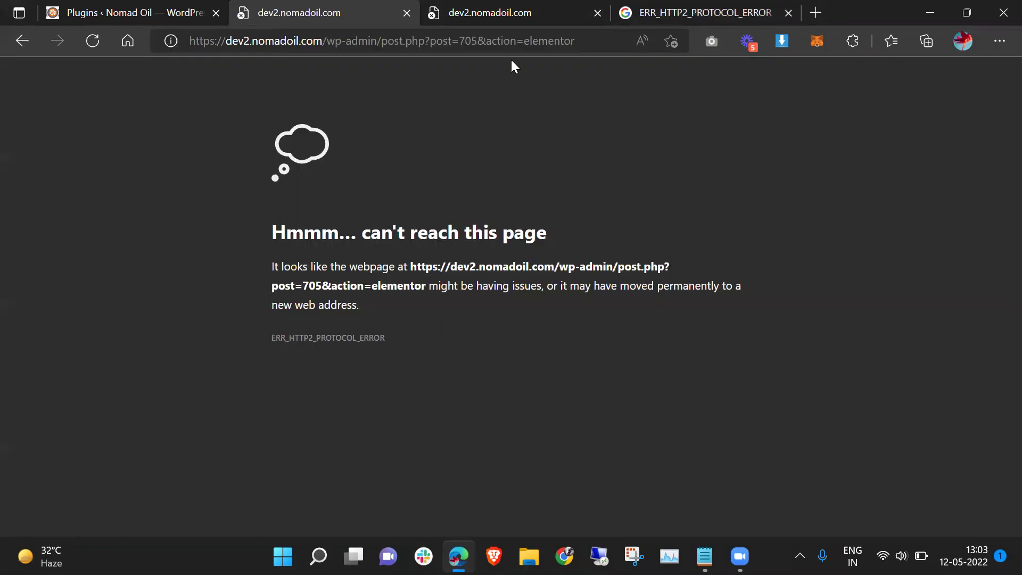
key(F5)
key(F5)
- Go from the Plugins admin page to the Add New plugins page
click(160, 18)
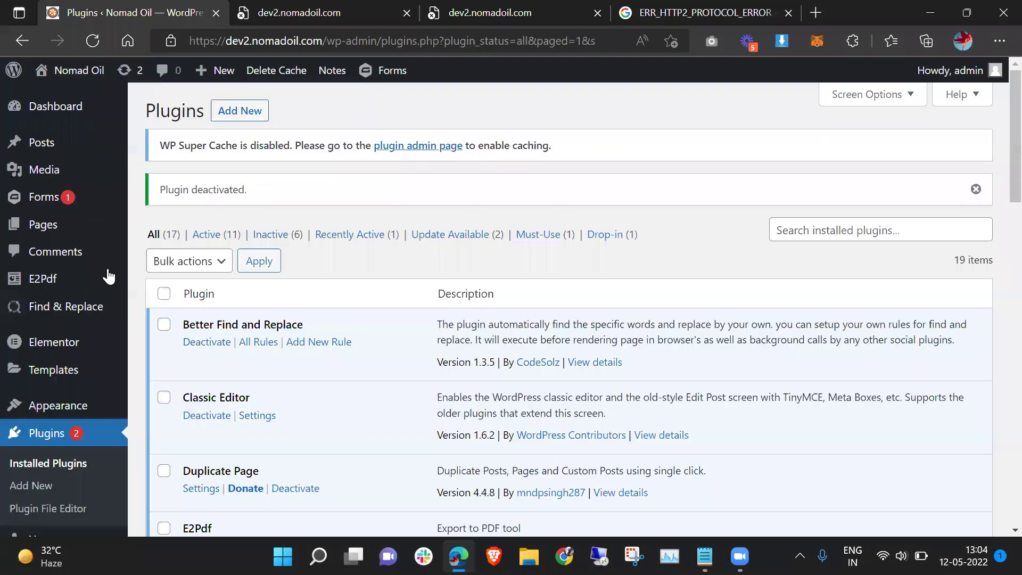
scroll(108, 276, down, 2)
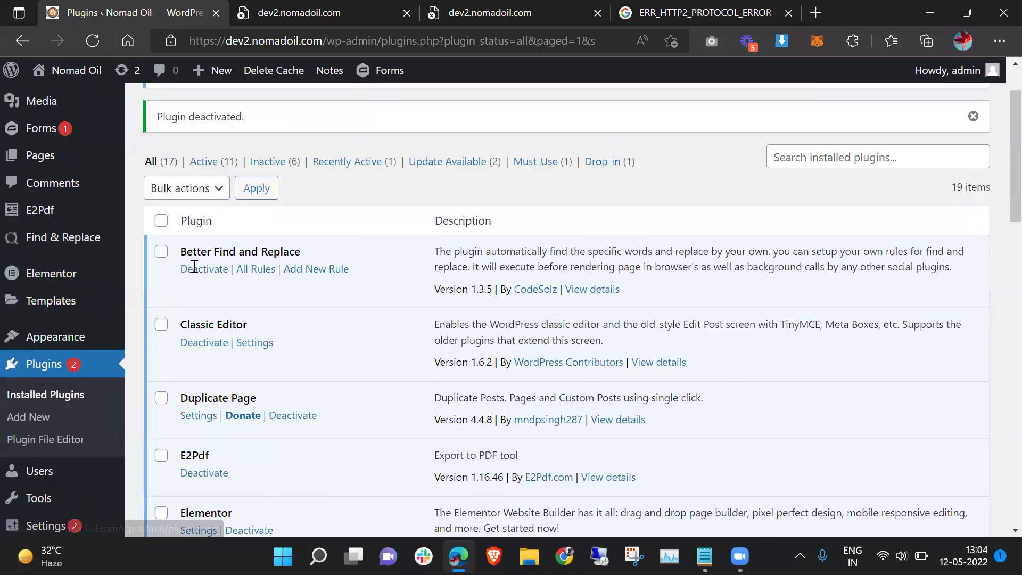
scroll(242, 176, up, 2)
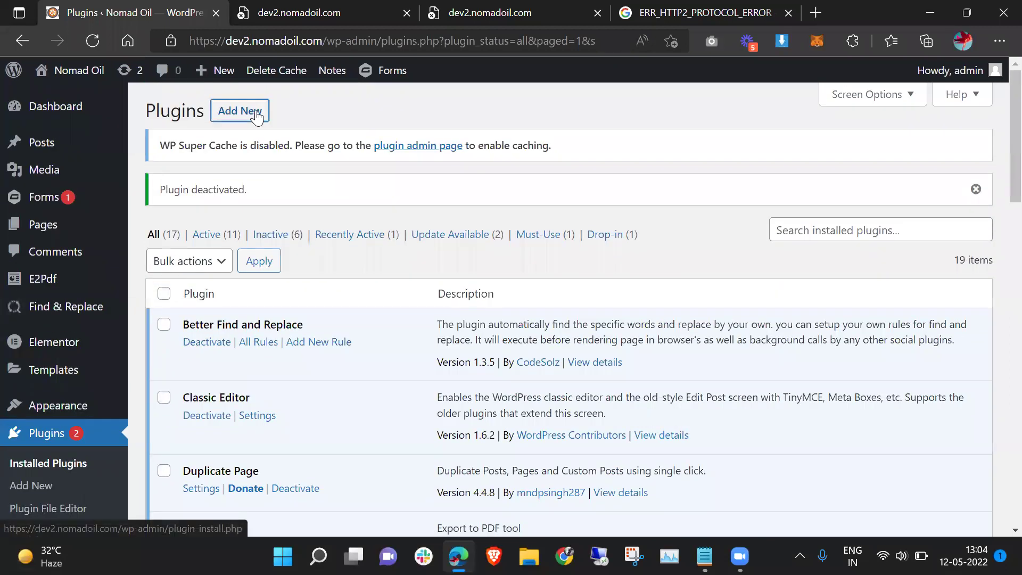
click(257, 115)
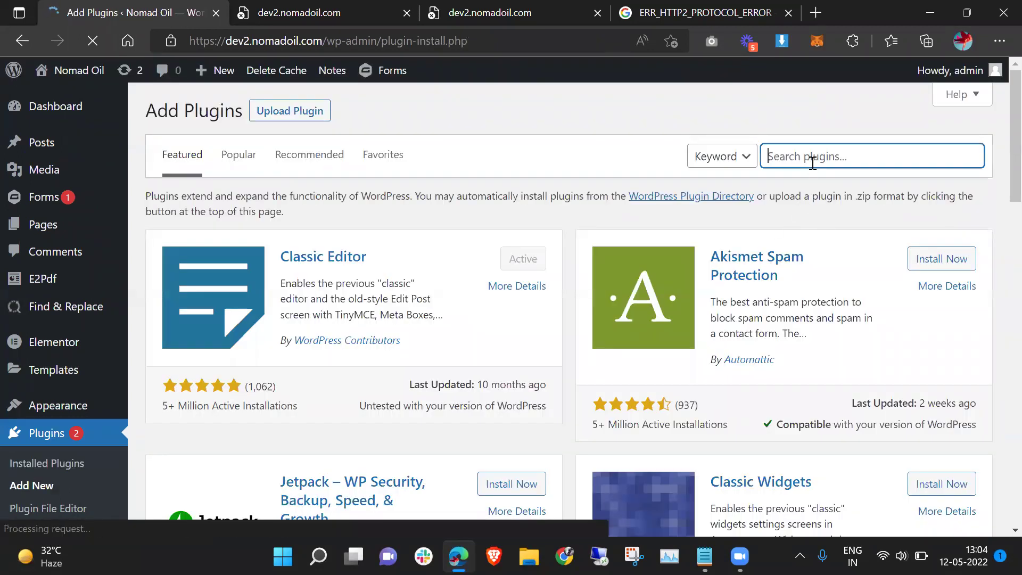
- Search plugins for 'file mamnager' and install Advanced File Manager
click(813, 163)
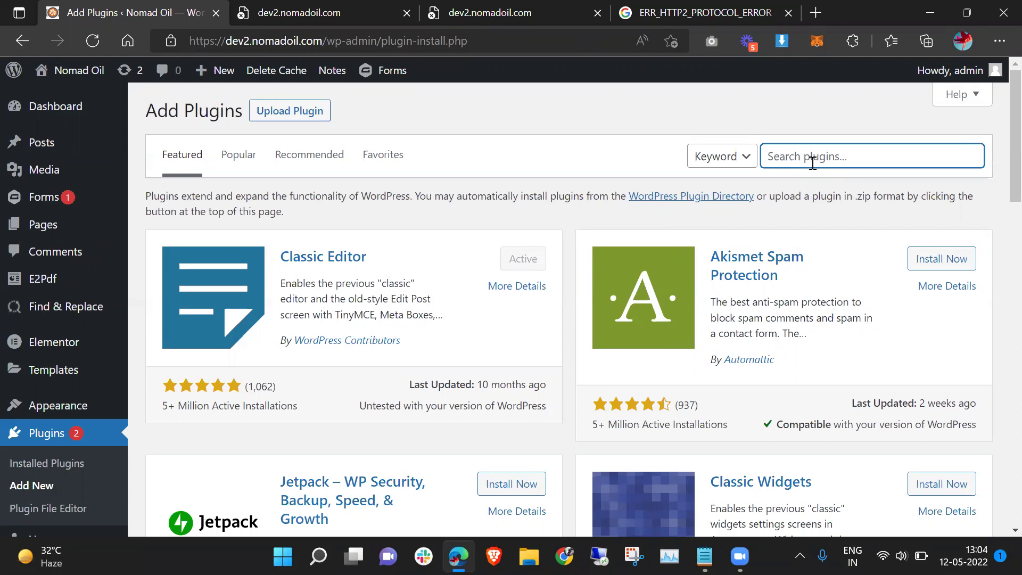
text(file mamnager)
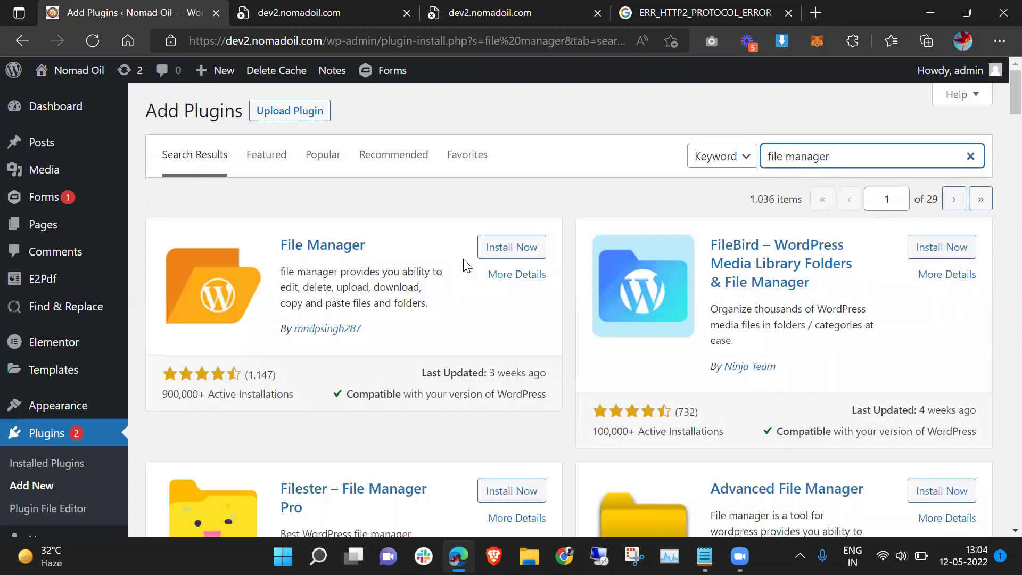
scroll(565, 276, down, 1)
scroll(566, 276, down, 3)
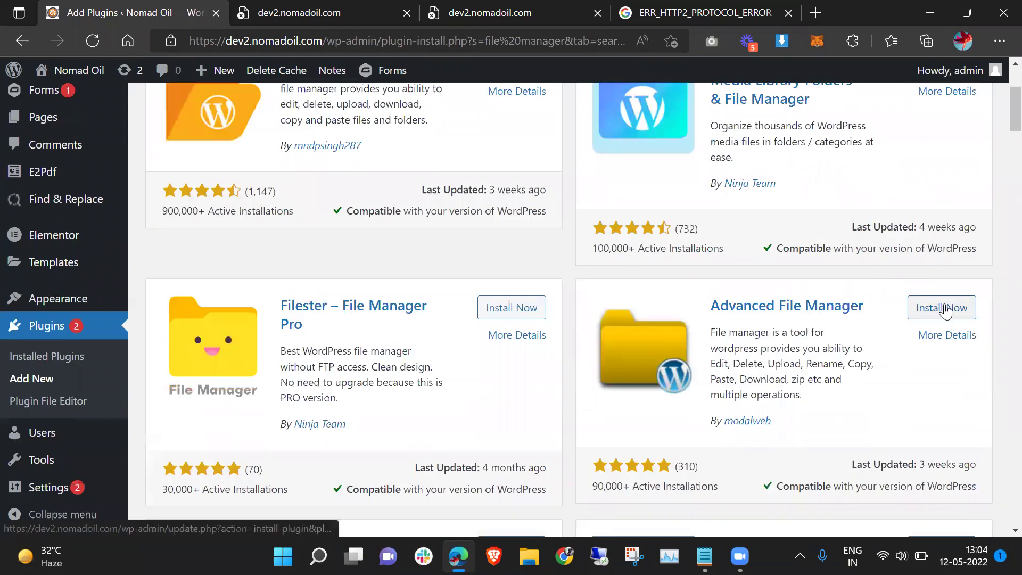
click(945, 312)
scroll(732, 310, up, 2)
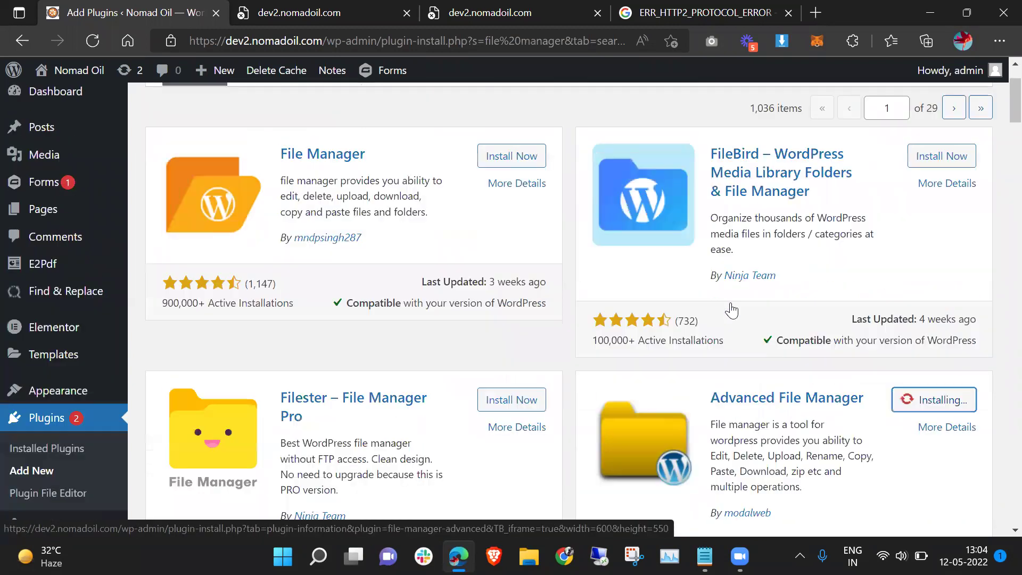
scroll(731, 310, up, 1)
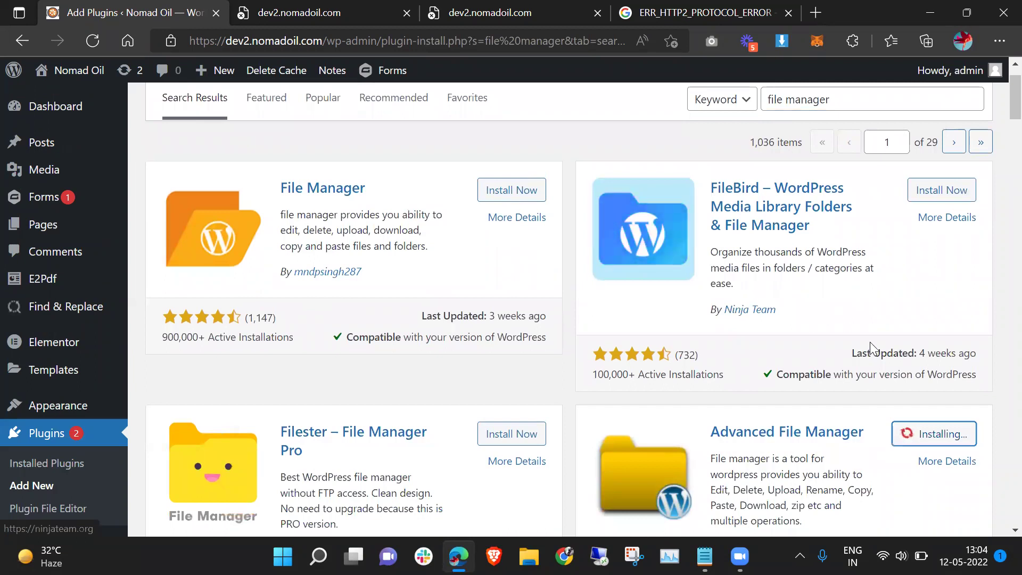
scroll(874, 352, down, 1)
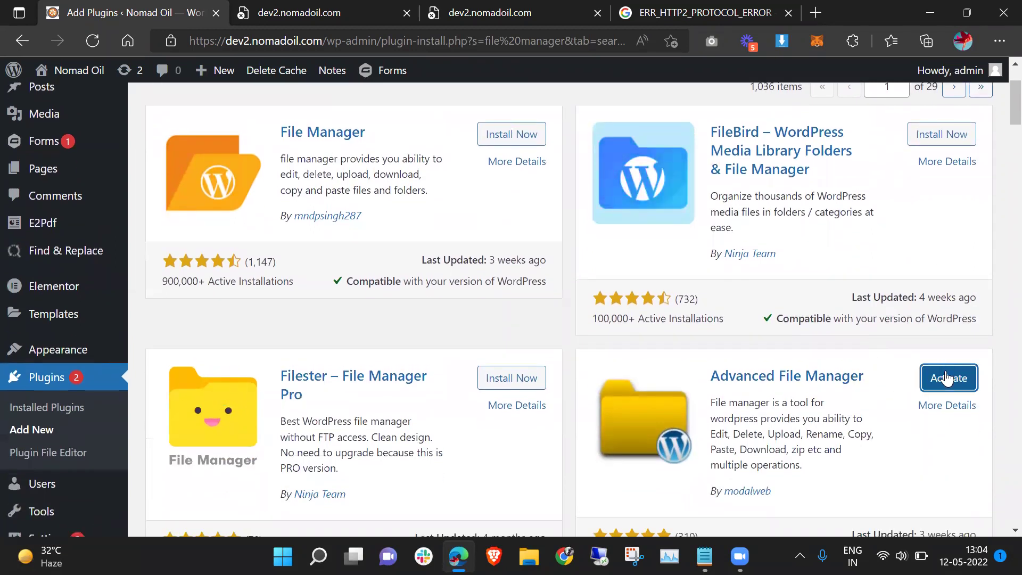
click(947, 378)
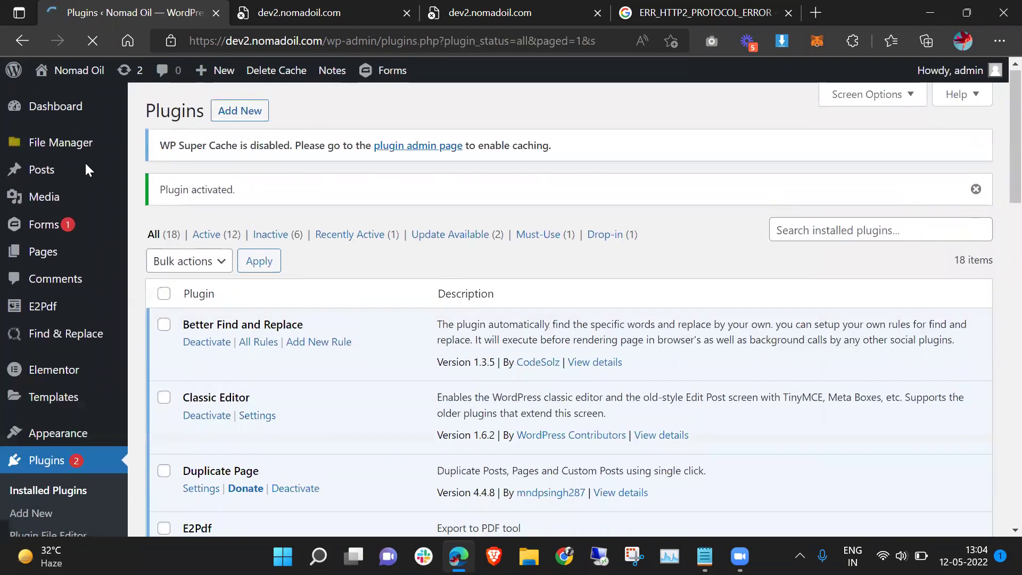
mouse_move(77, 149)
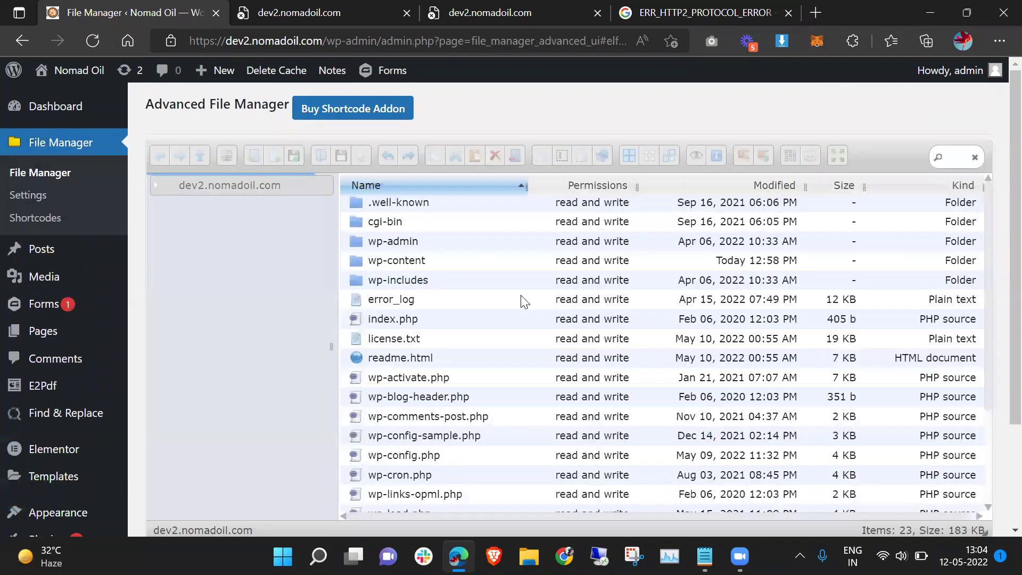
scroll(490, 288, down, 2)
scroll(490, 290, down, 3)
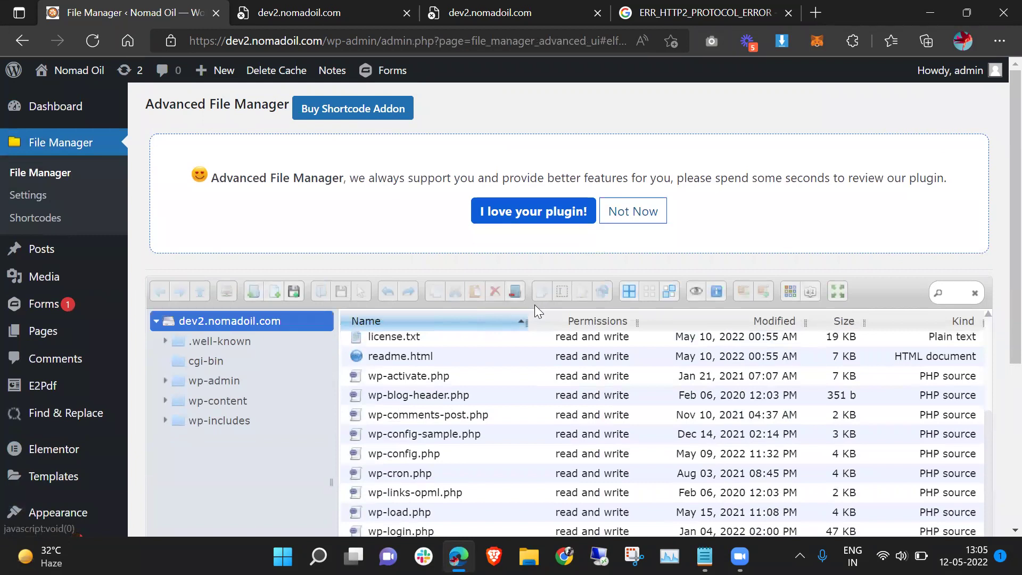
scroll(534, 304, down, 2)
scroll(514, 303, up, 3)
scroll(520, 290, down, 5)
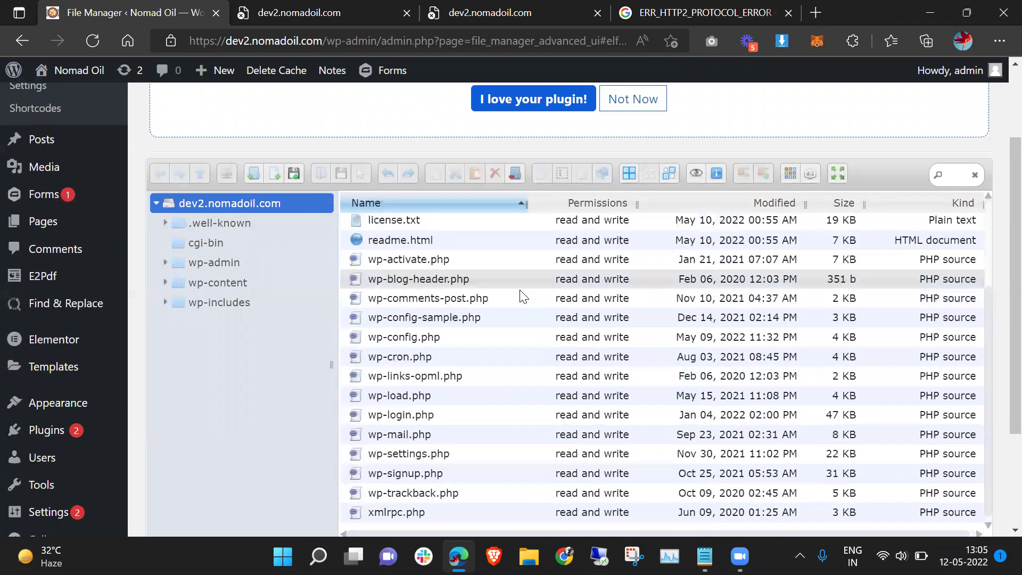
scroll(520, 290, up, 2)
scroll(519, 289, up, 1)
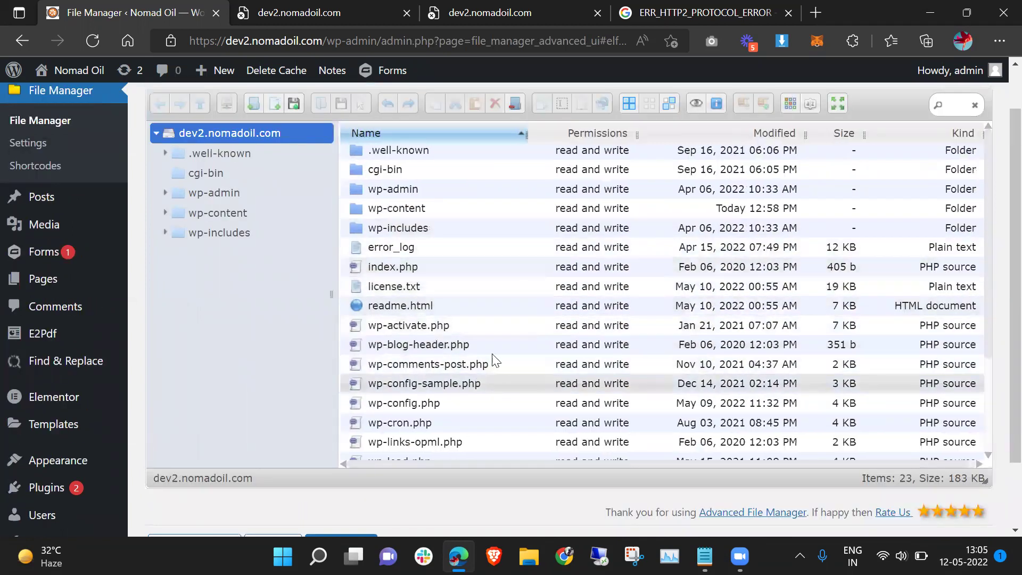
scroll(512, 331, down, 1)
scroll(149, 316, down, 2)
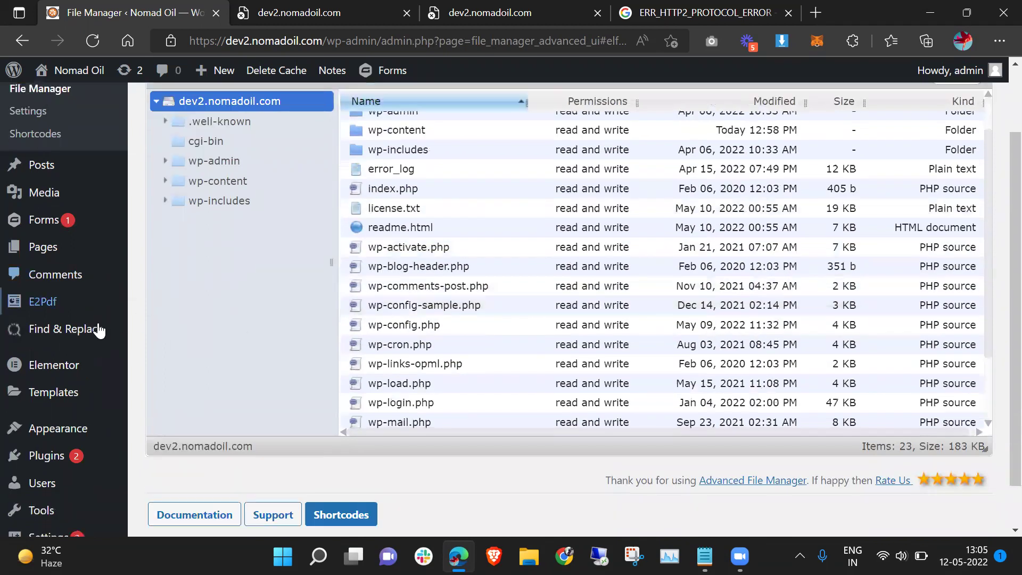
scroll(287, 246, up, 3)
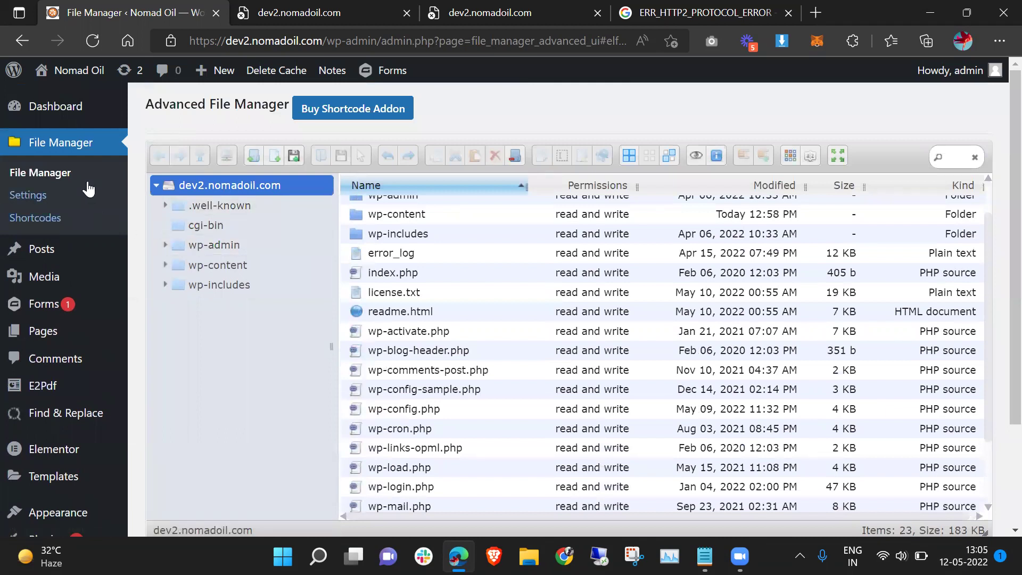
scroll(280, 285, down, 1)
scroll(237, 285, up, 1)
scroll(82, 201, down, 2)
mouse_move(62, 426)
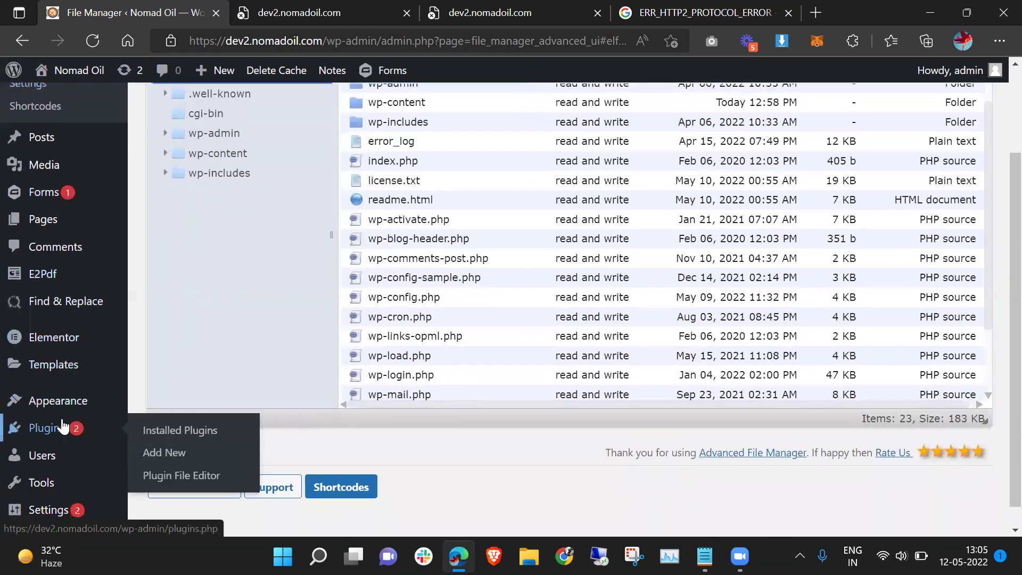
- Search Add New for 'htaccess editor', then install and activate WebFactory's Htaccess File Editor
click(163, 456)
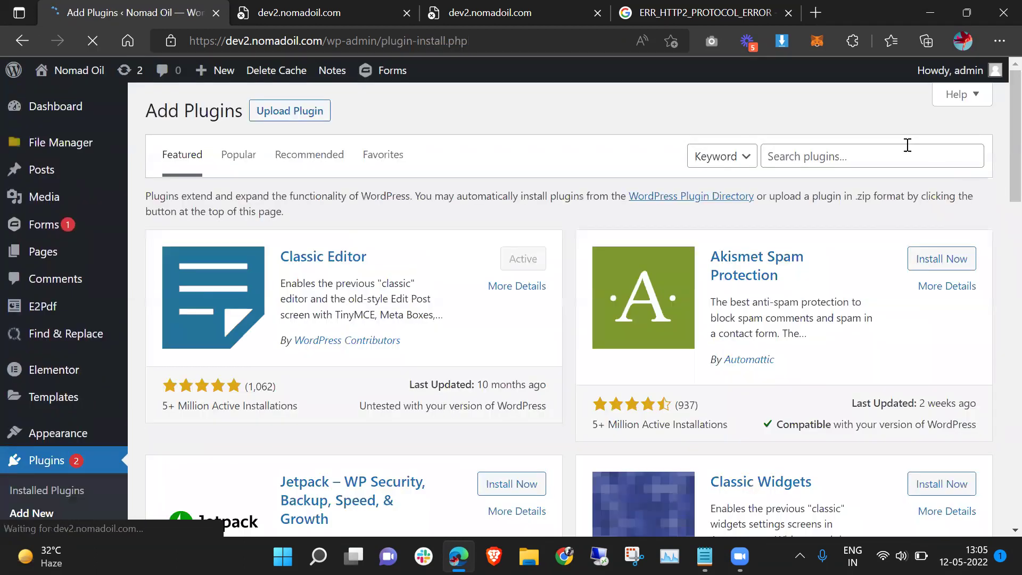
click(906, 147)
text(htacce)
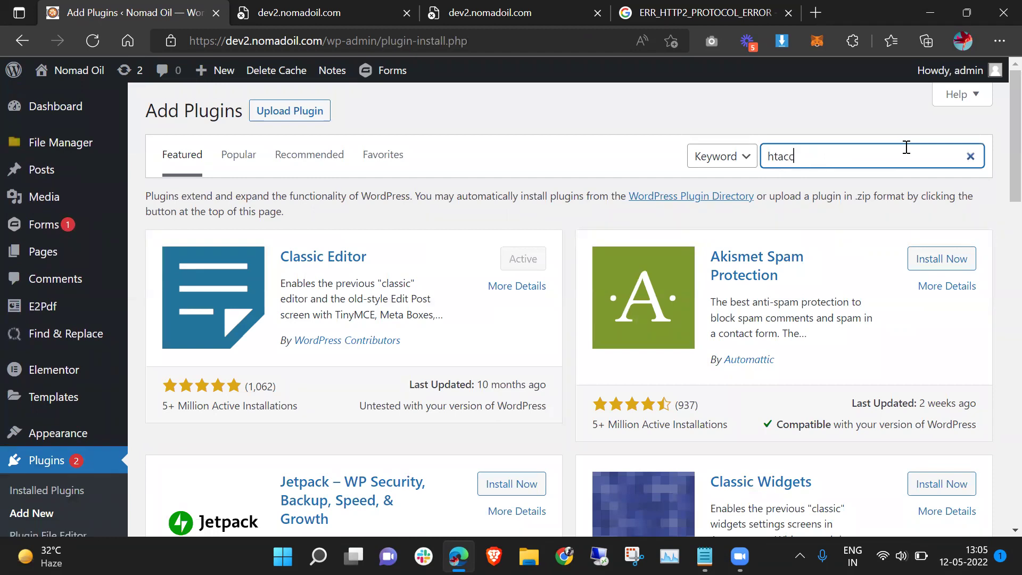
text(ss editor)
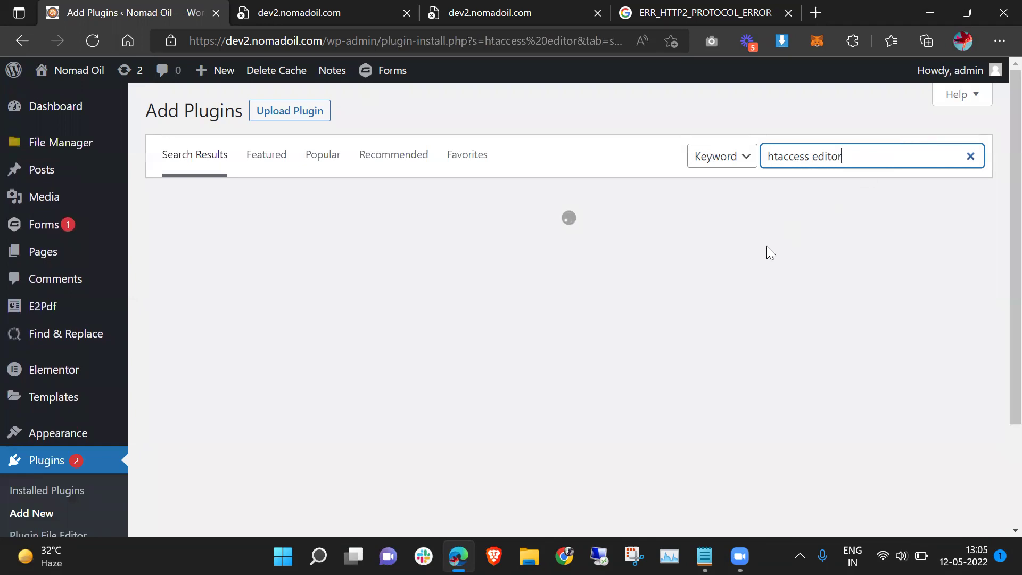
scroll(854, 282, down, 1)
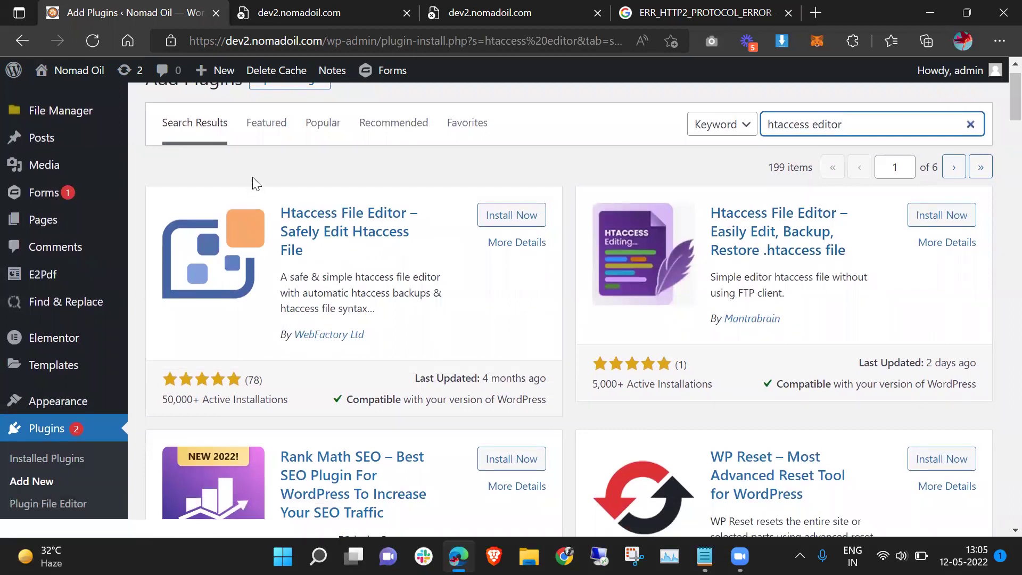
click(527, 224)
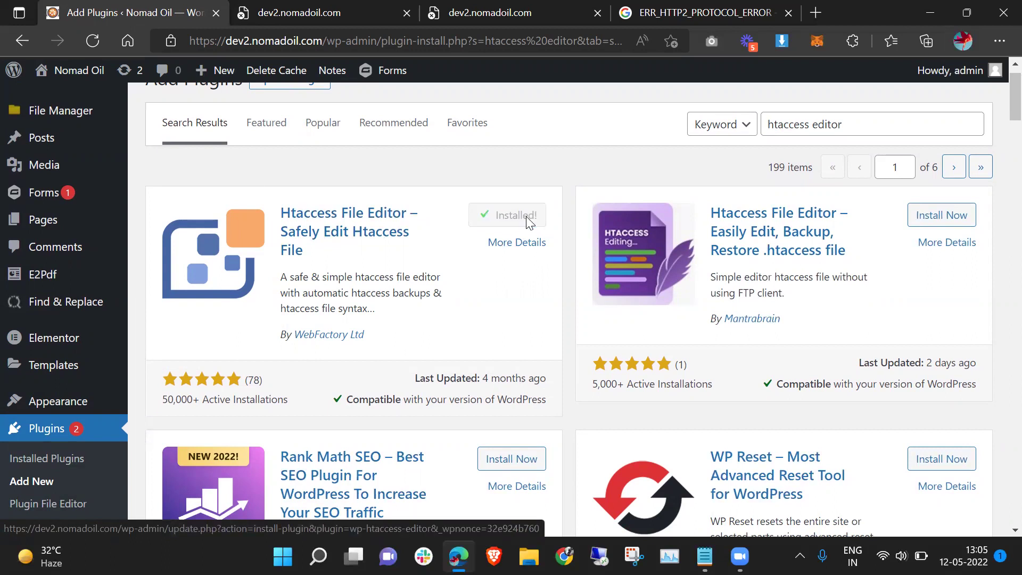
click(527, 222)
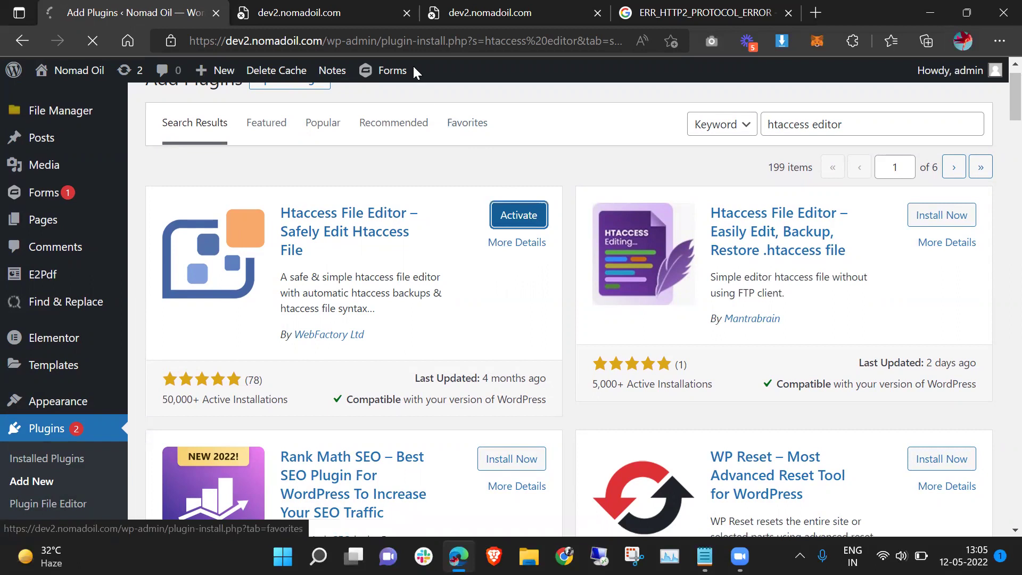
- Reload the broken Elementor editor page in its tab
click(465, 4)
click(326, 12)
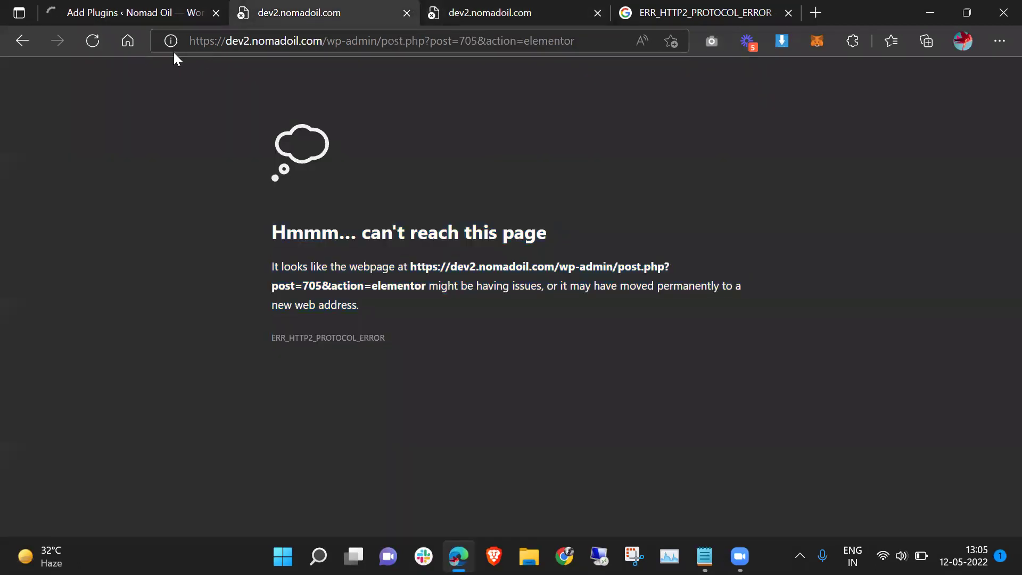
click(93, 41)
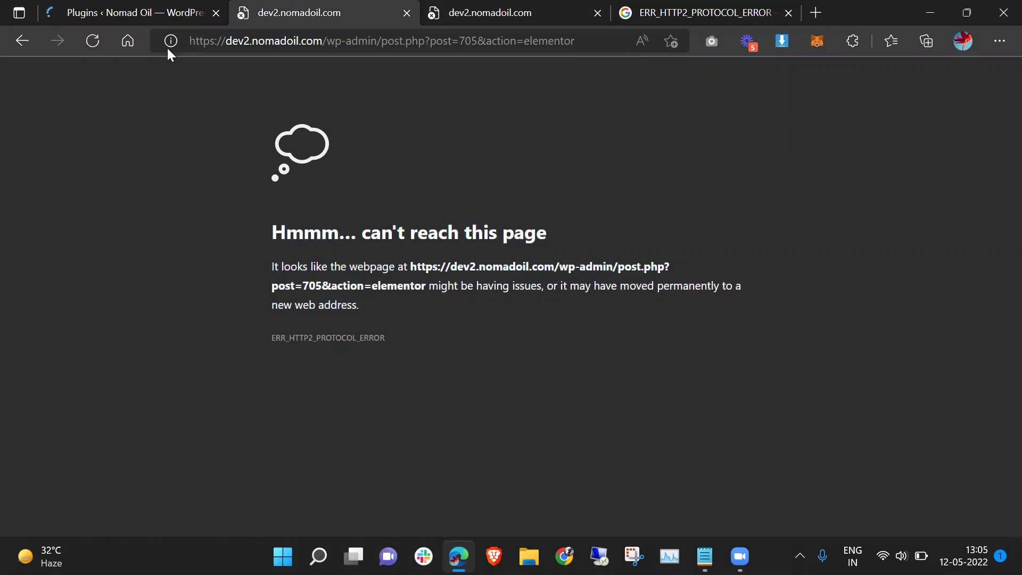
- Back on the installed plugins list, dismiss the WP Htaccess Editor welcome notice
click(133, 10)
scroll(198, 201, down, 6)
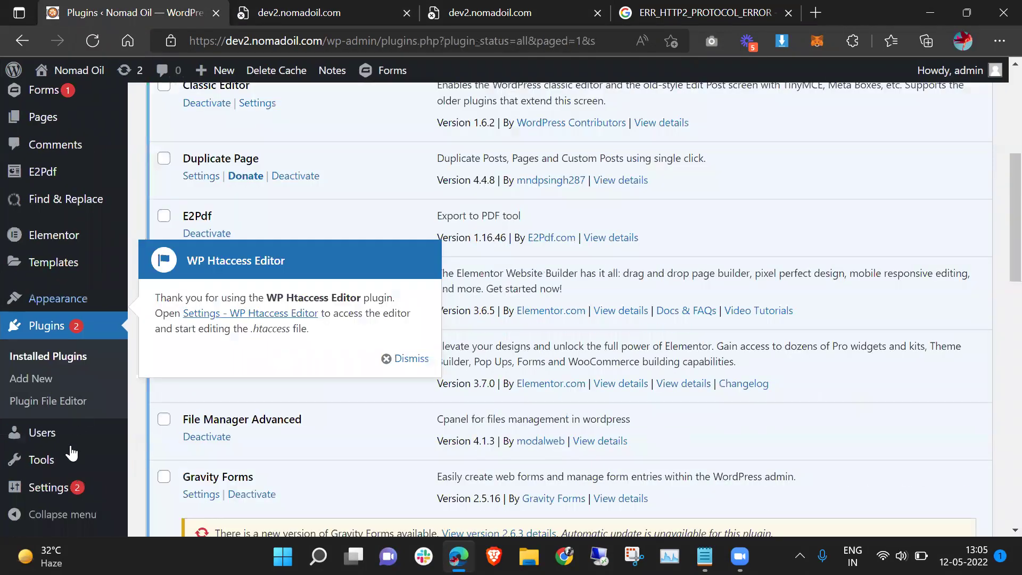
mouse_move(70, 486)
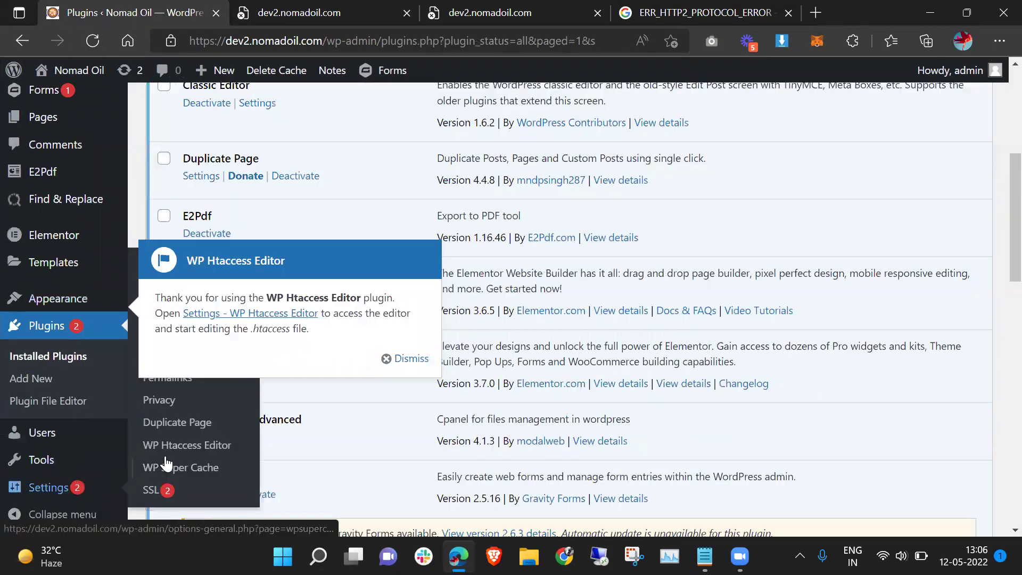
click(406, 358)
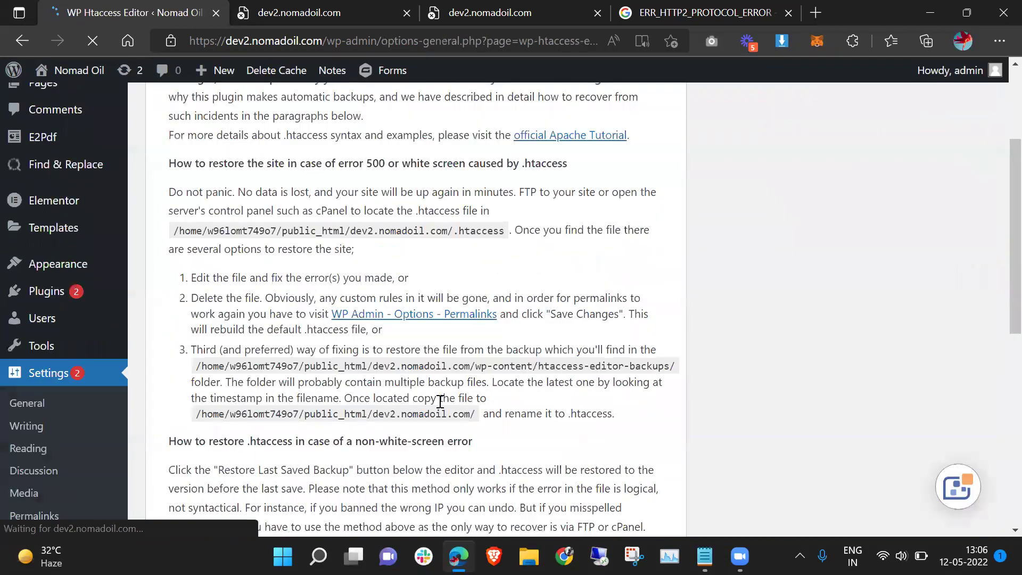
scroll(433, 418, down, 8)
- Unlock the .htaccess editor, add a blank line before # END WordPress, and select Notepad's mod_substitute block
click(431, 418)
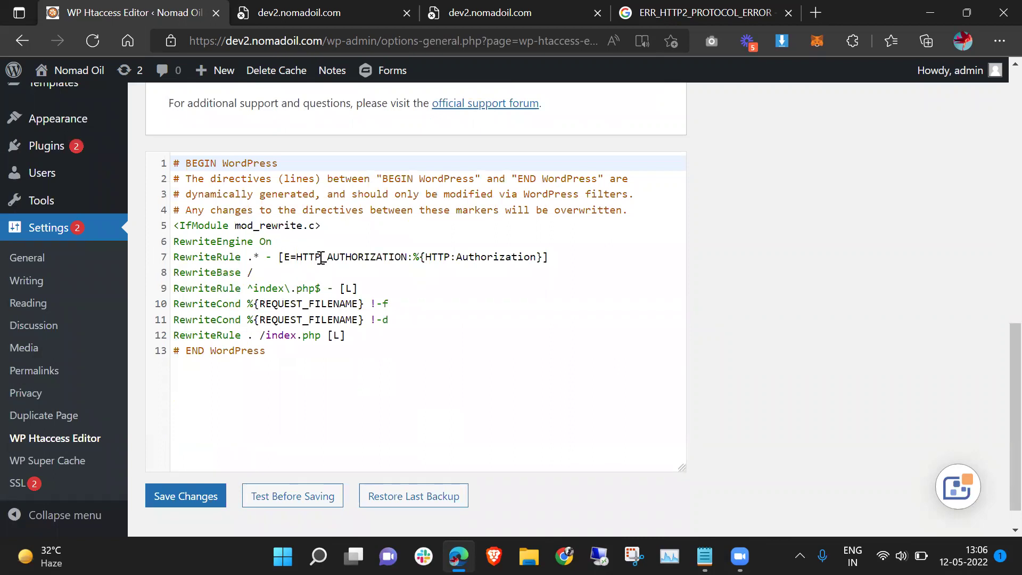
click(357, 333)
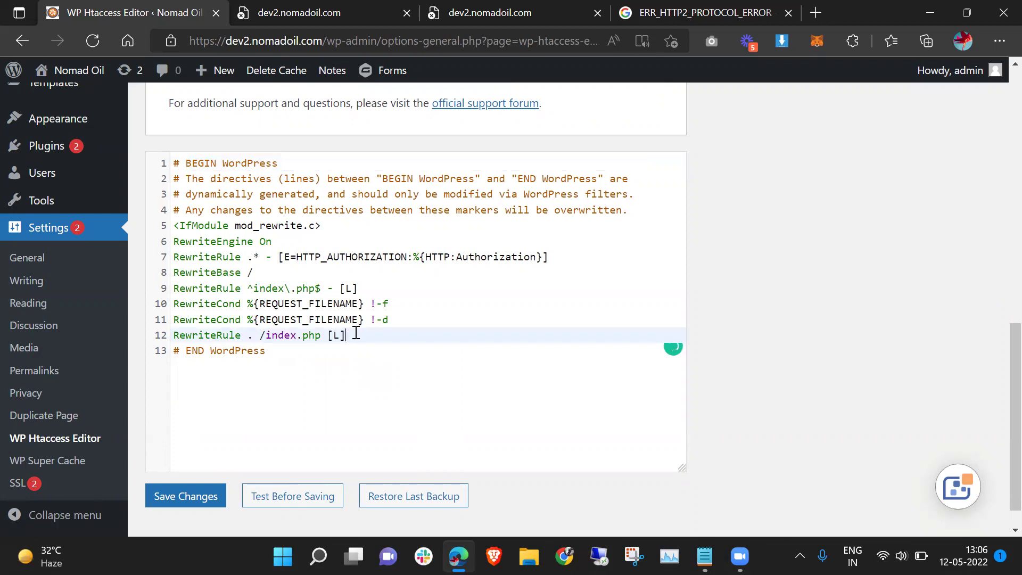
key(Return)
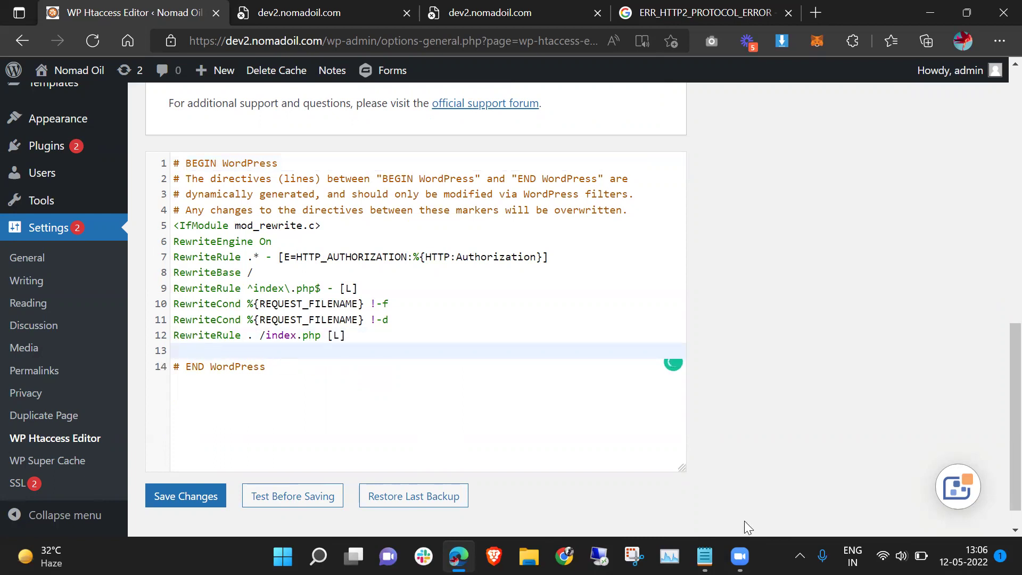
click(704, 556)
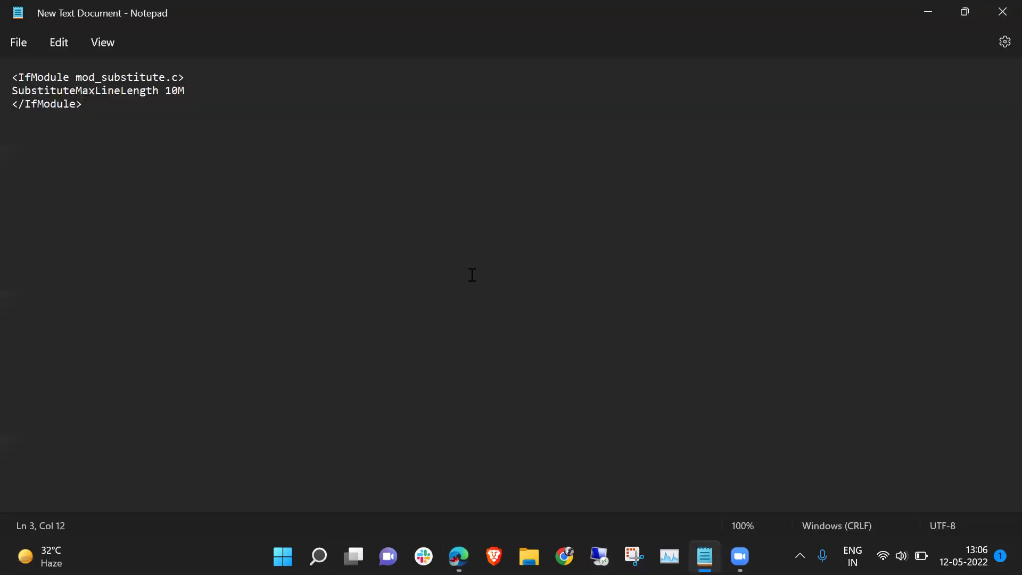
drag(126, 117, 10, 77)
key(ctrl+c)
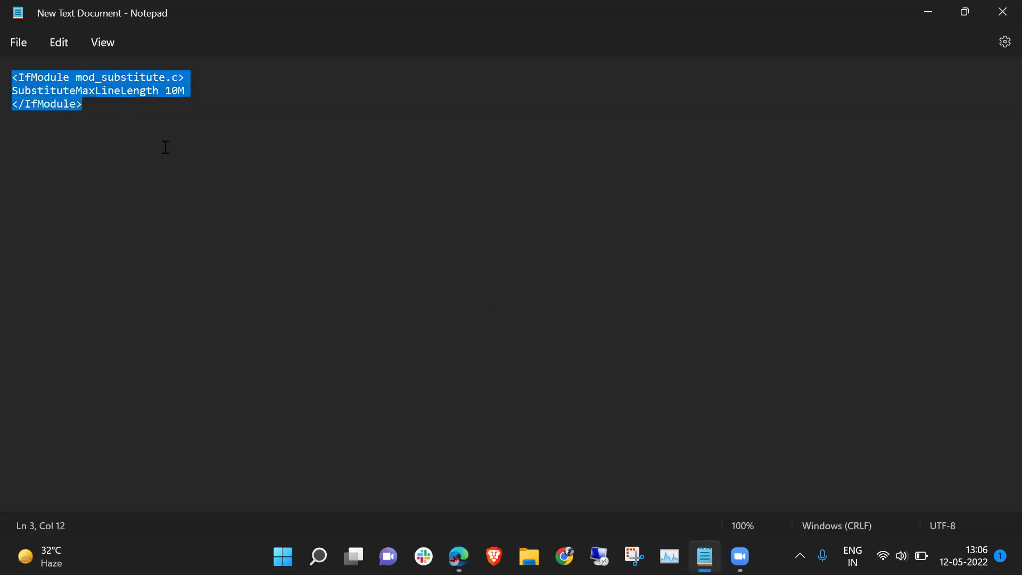
- Paste the mod_substitute.c block (SubstituteMaxLineLength 10M) onto line 13 and save .htaccess
key(alt+Tab)
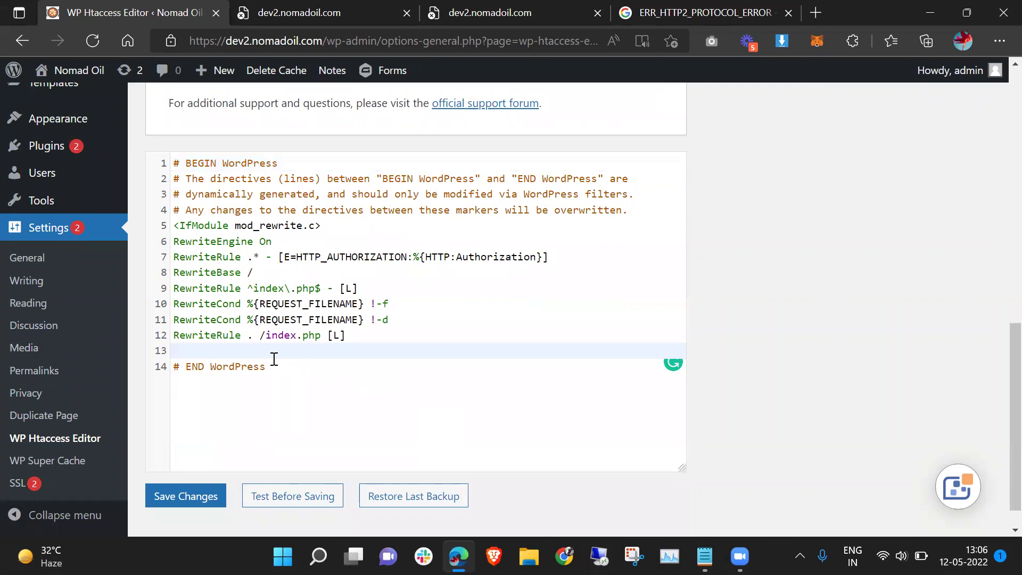
key(ctrl+v)
scroll(373, 370, down, 1)
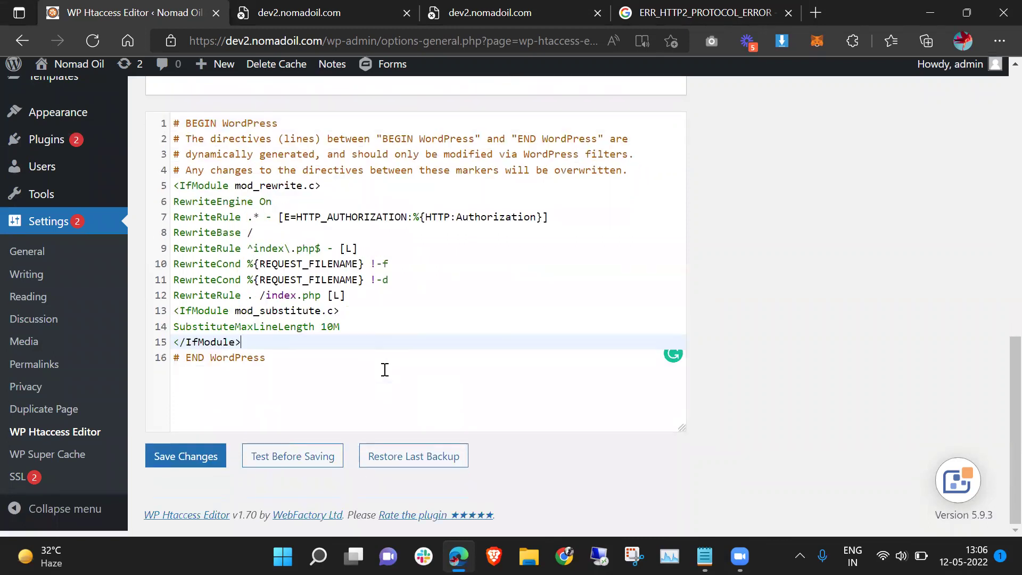
click(194, 462)
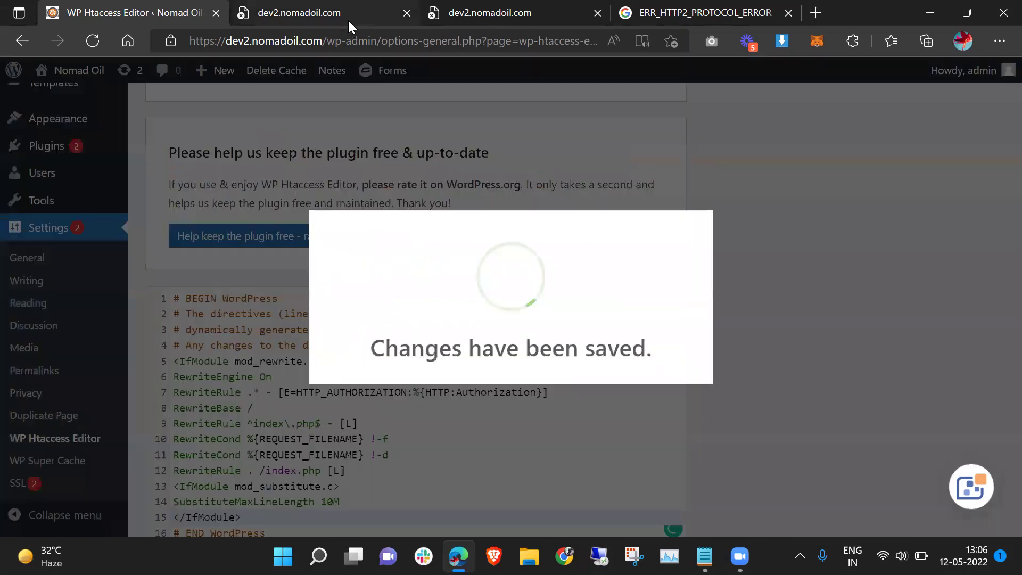
- Reload the ERR_HTTP2_PROTOCOL_ERROR tab for the Home New Elementor editor
click(348, 22)
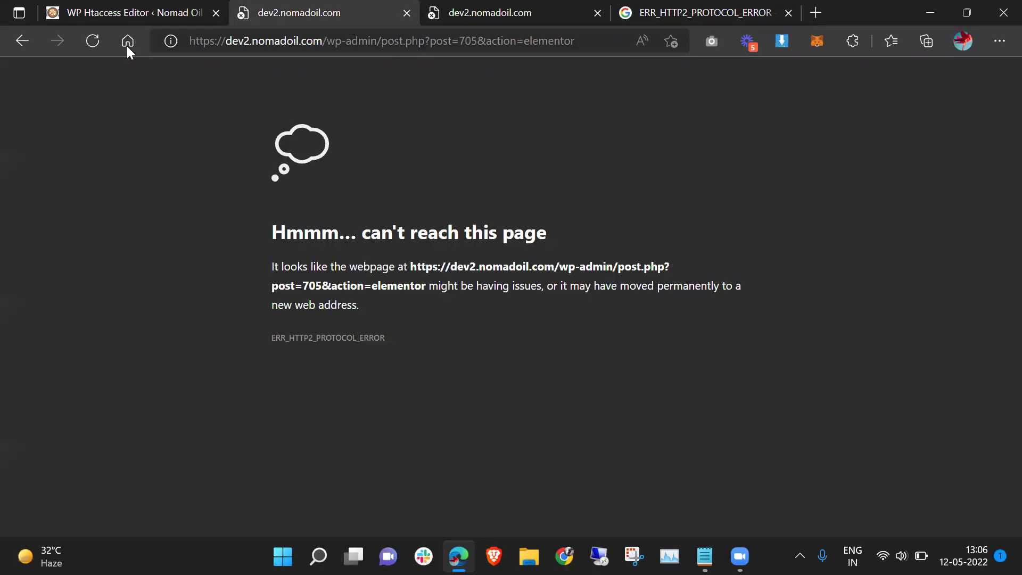
click(98, 44)
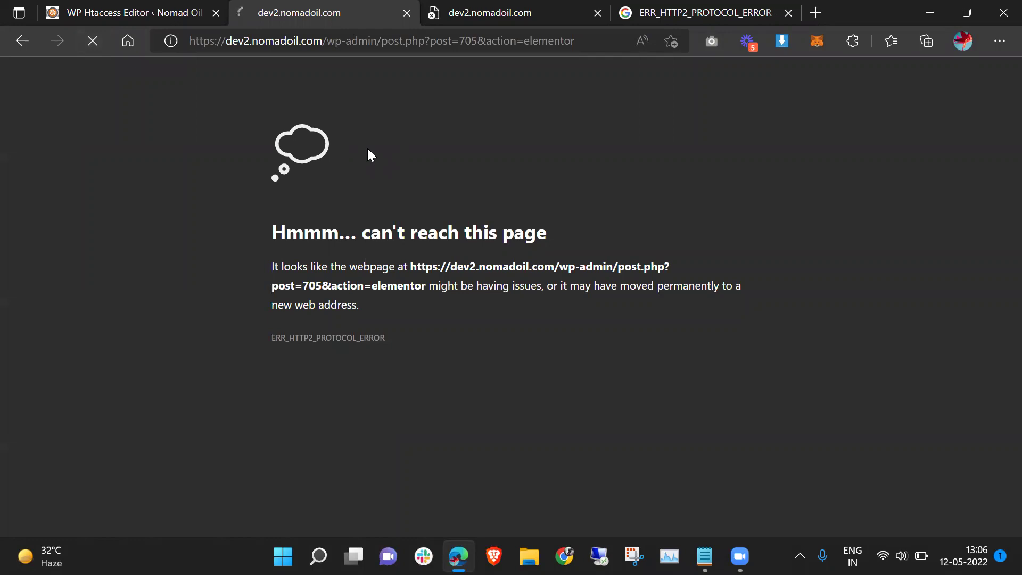